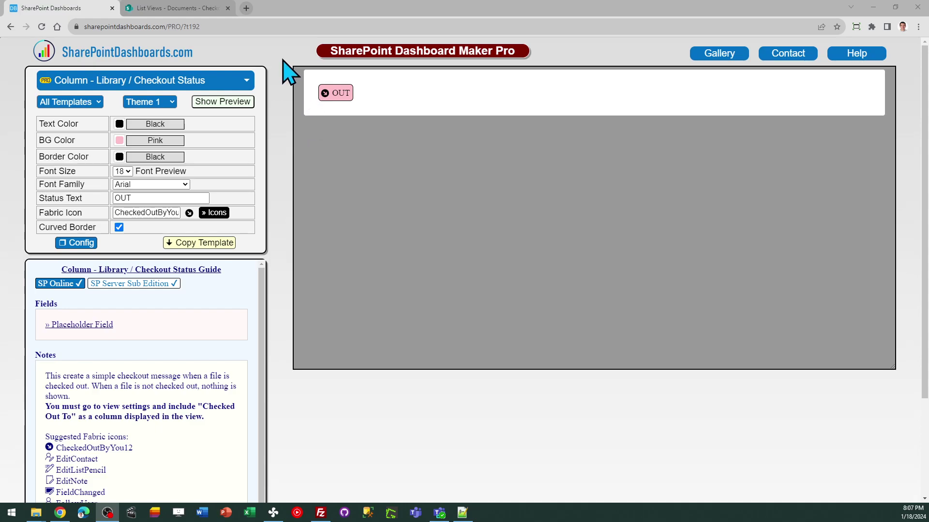
click(191, 8)
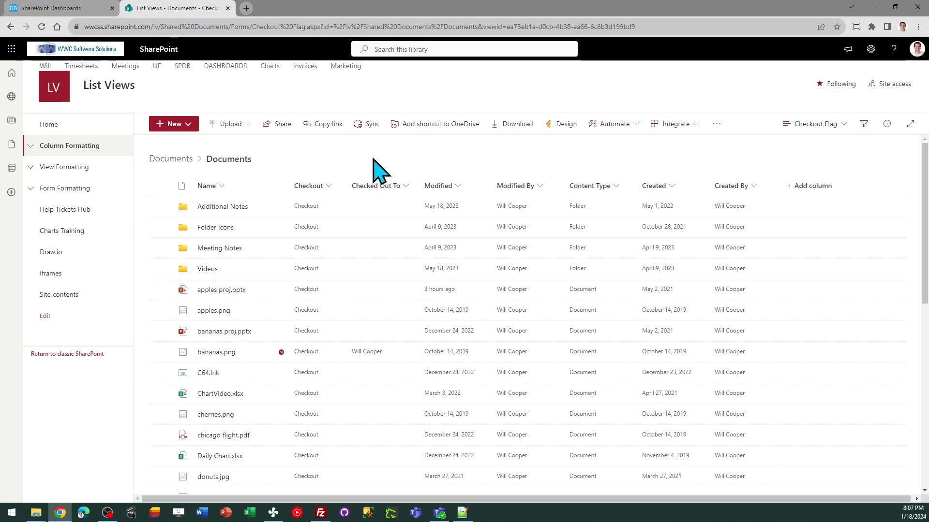
mouse_move(376, 186)
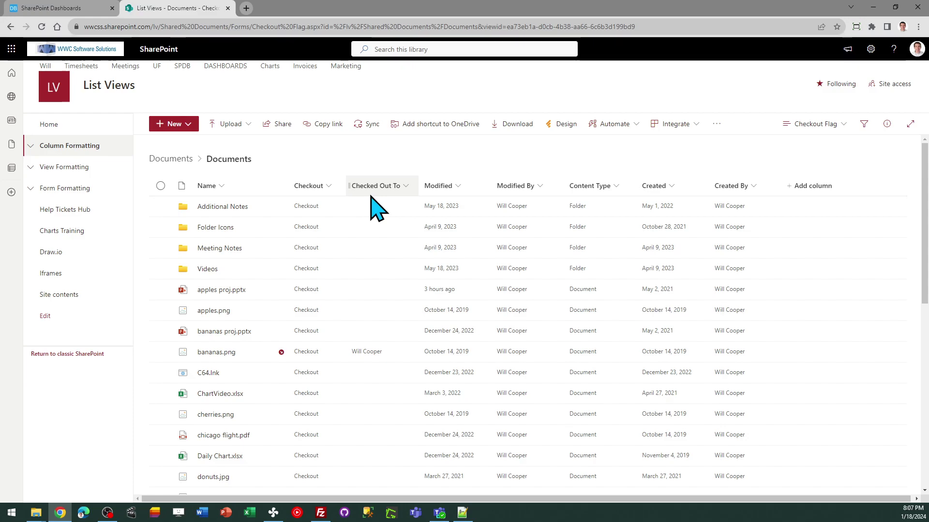
Confirm Checked Out To is ticked in the Checkout Flag view settings, leaving them unchanged.
click(815, 124)
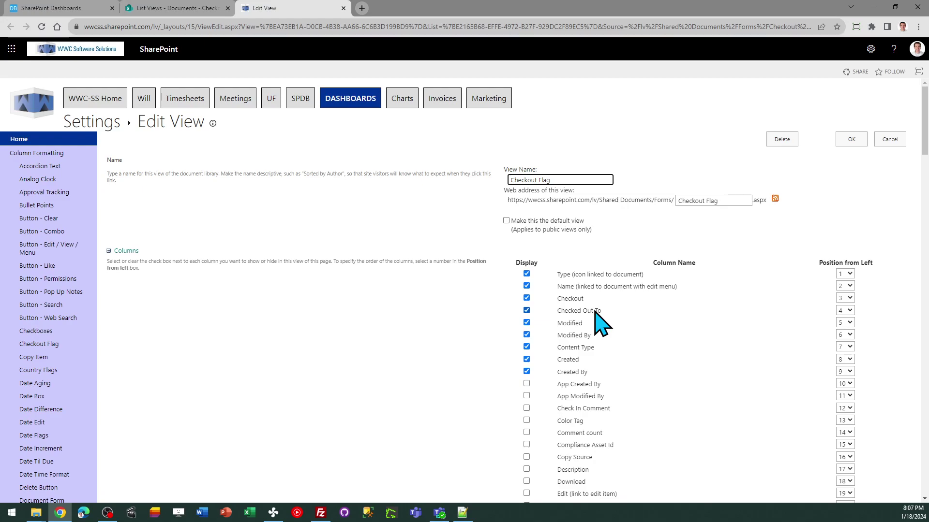
click(343, 9)
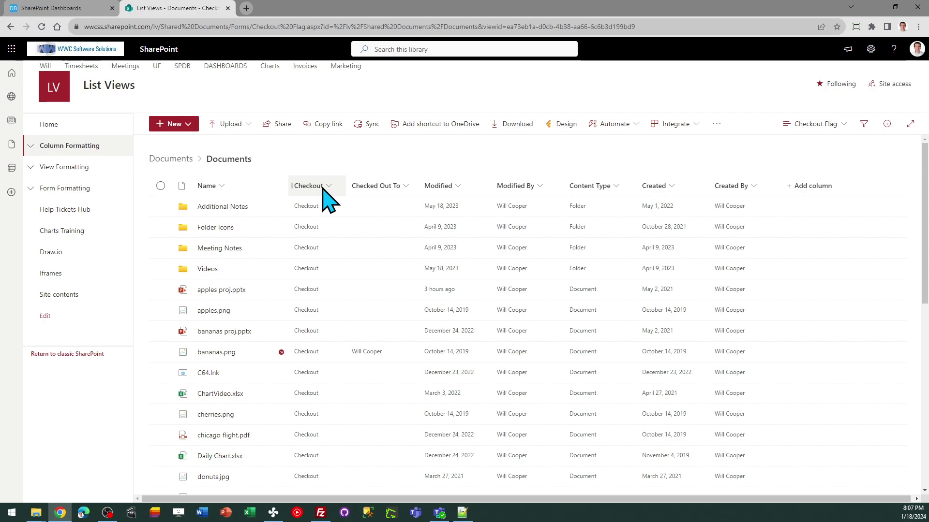
Preview the light-yellow Theme 2 and orange lock-icon Theme 3 checkout badges.
click(68, 8)
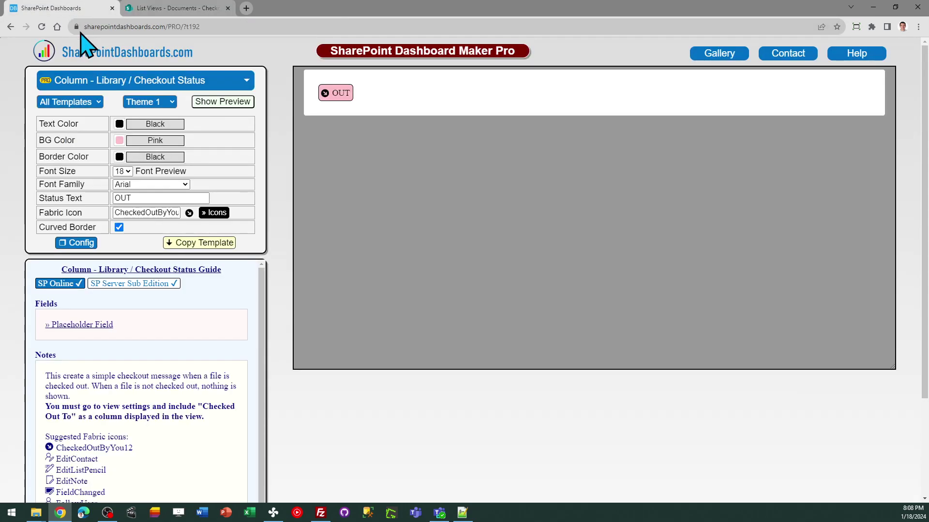
click(169, 103)
click(145, 124)
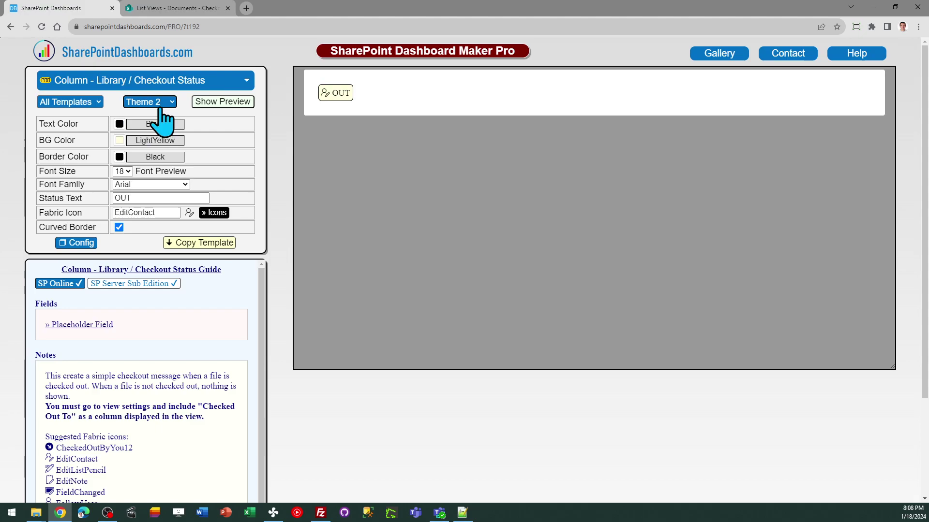
click(160, 102)
click(156, 136)
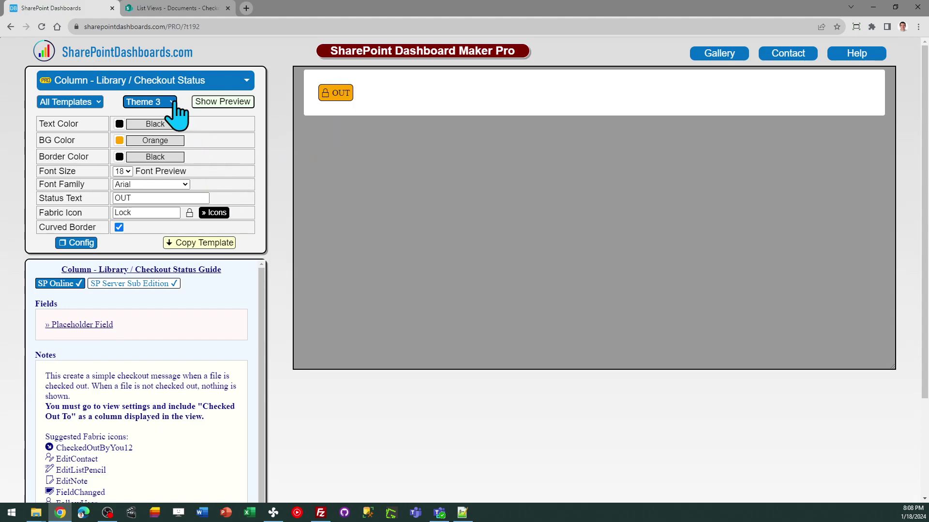
click(158, 102)
Switch back to the pink Theme 1 badge and copy its template code.
click(161, 113)
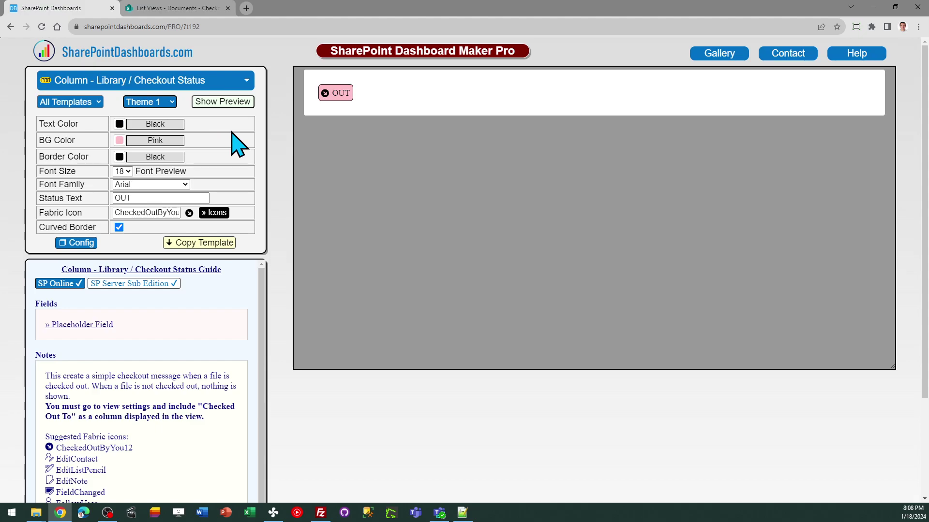
click(194, 244)
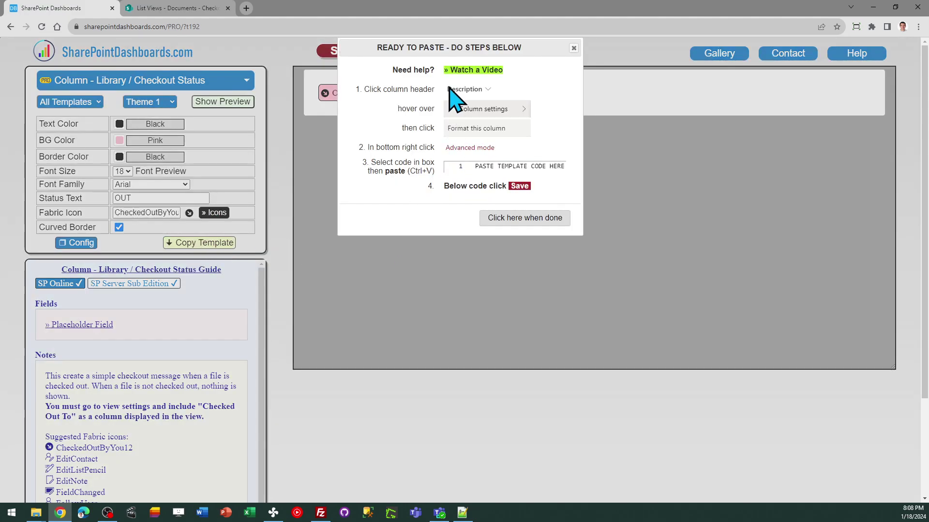
click(179, 8)
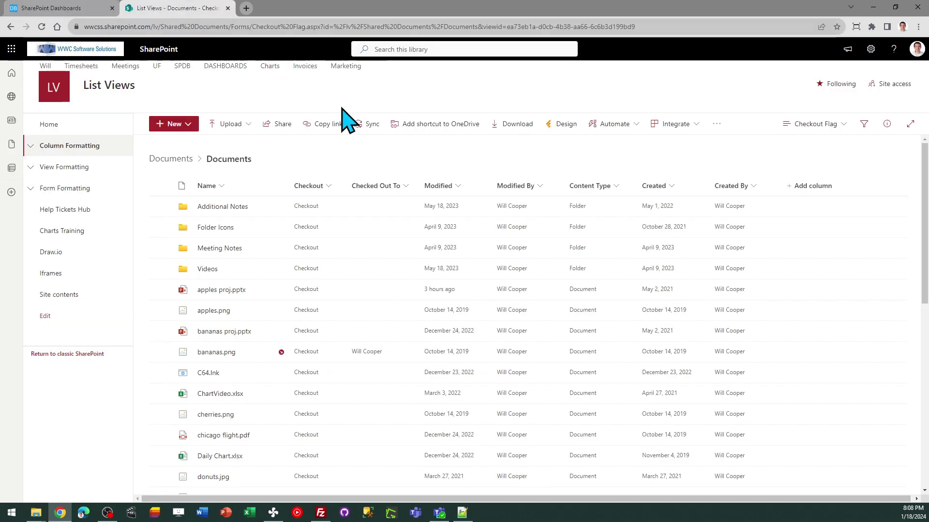
Replace the Checkout column's advanced-mode JSON with the copied badge template and save it.
click(329, 186)
mouse_move(328, 276)
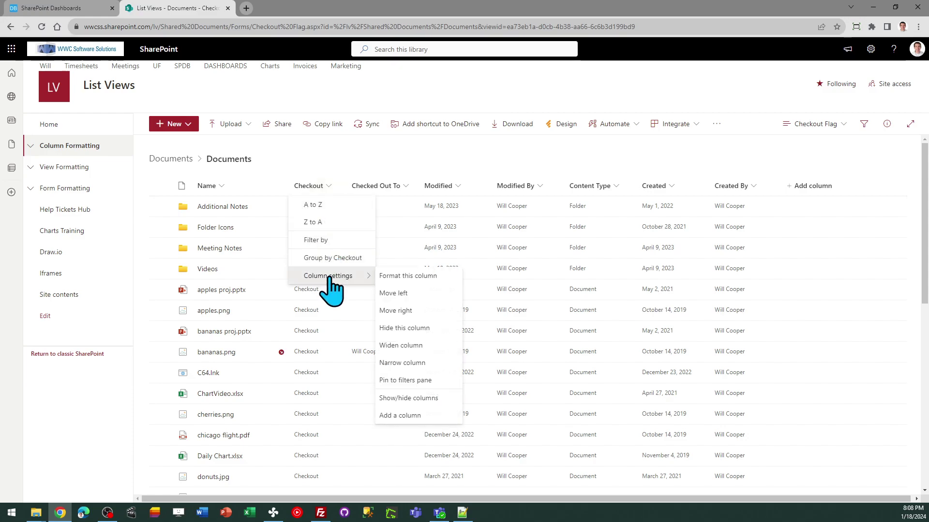
click(390, 276)
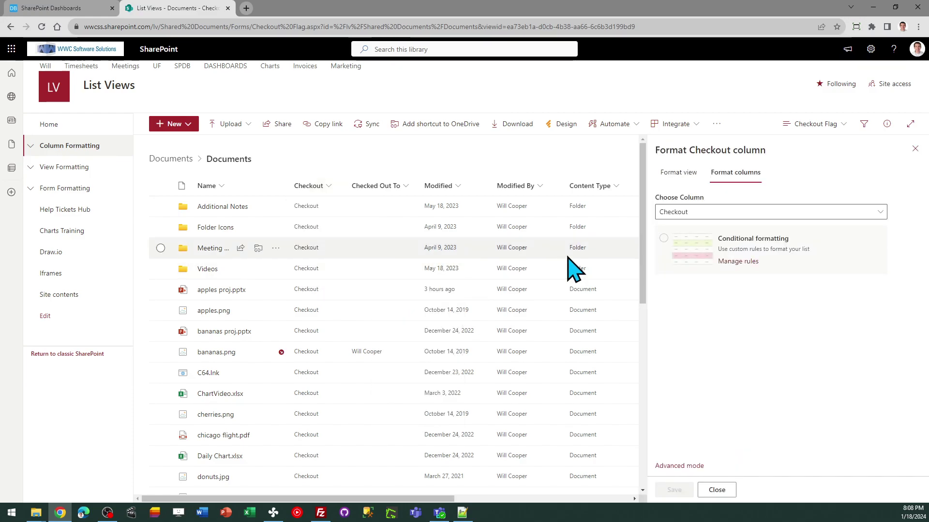
click(682, 466)
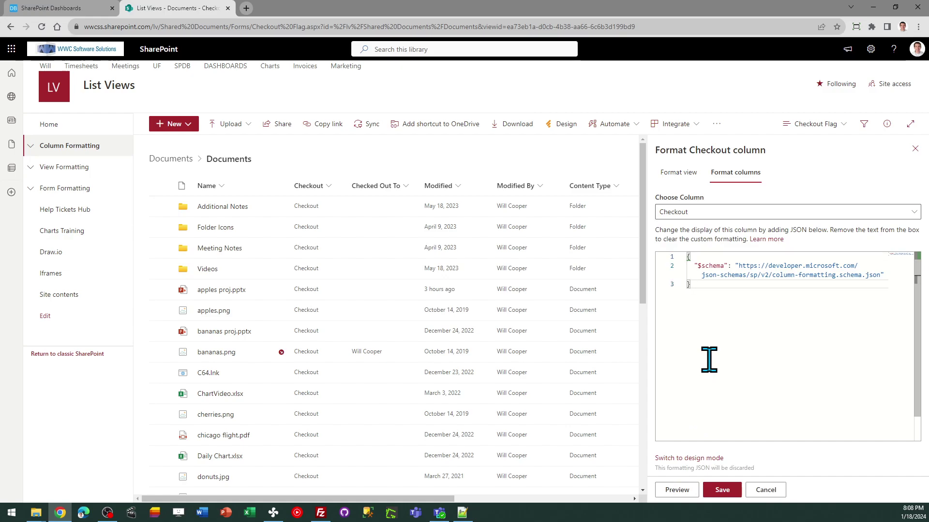
key(ctrl+a)
key(ctrl+v)
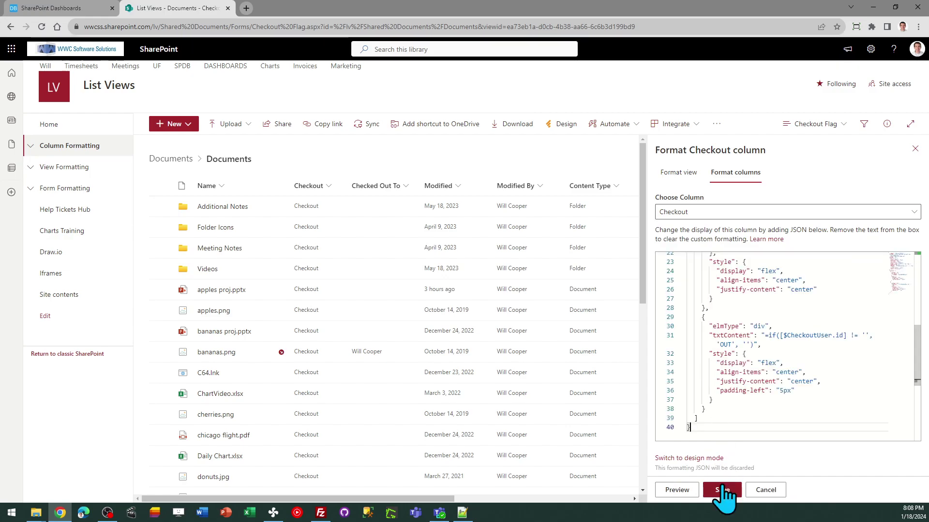
click(723, 491)
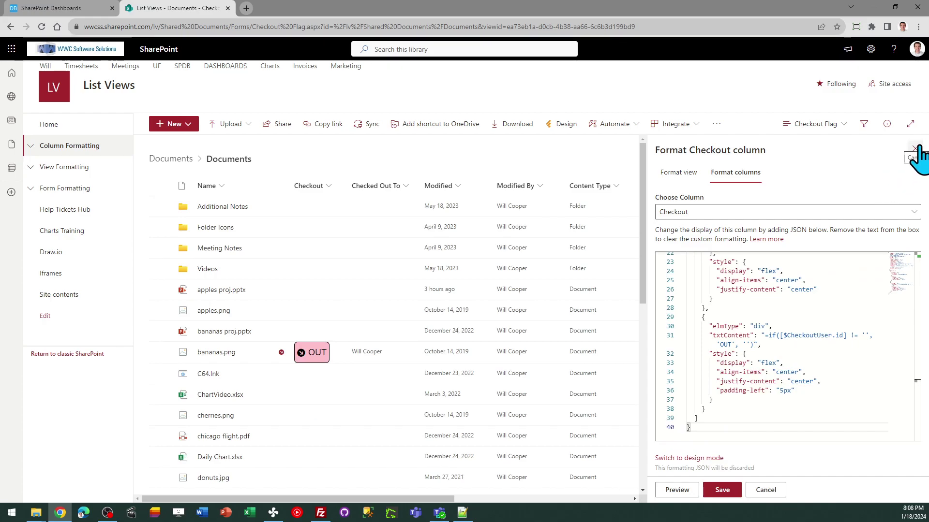
Widen the Checkout column slightly and check out apples.png via More > Check out.
click(915, 149)
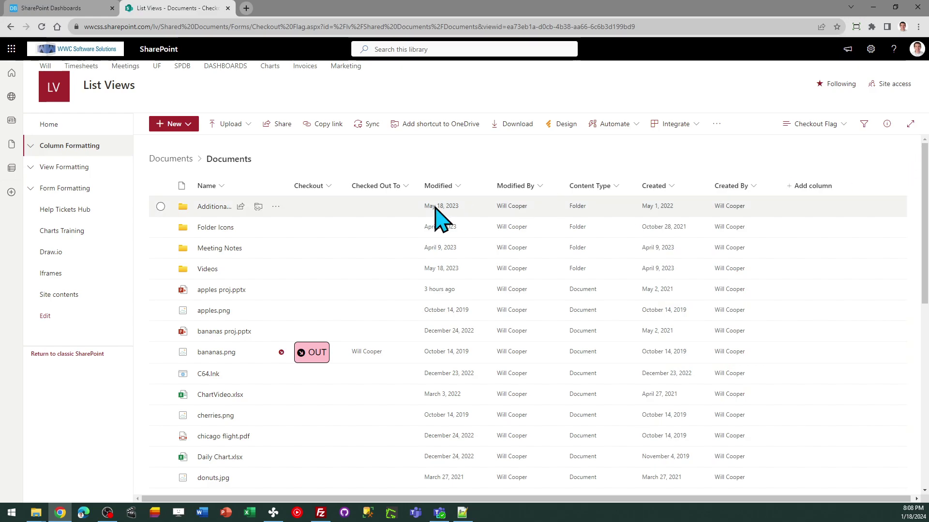
drag(347, 190, 353, 190)
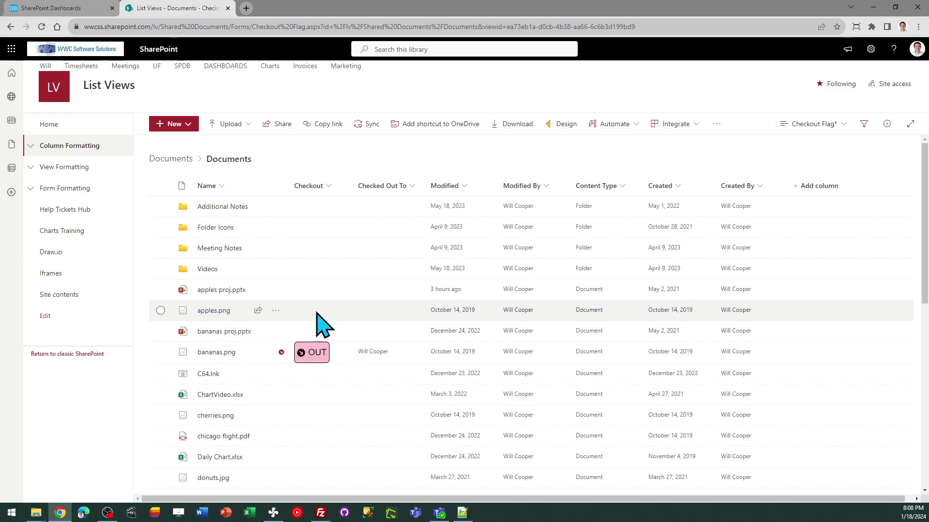
click(276, 310)
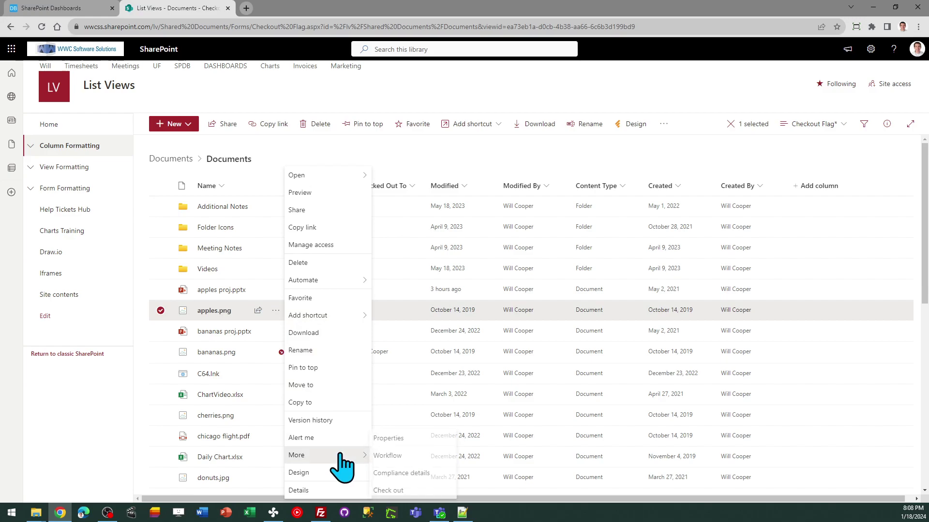
click(415, 490)
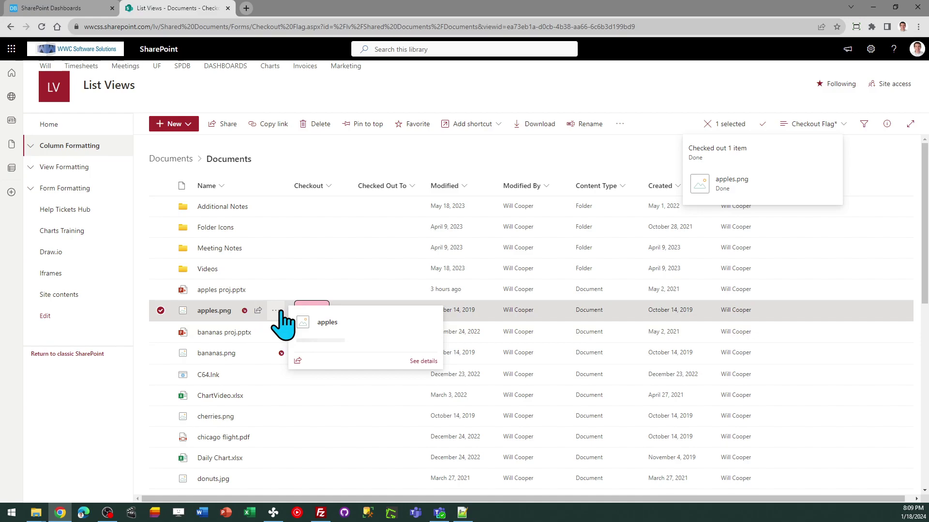
mouse_move(213, 310)
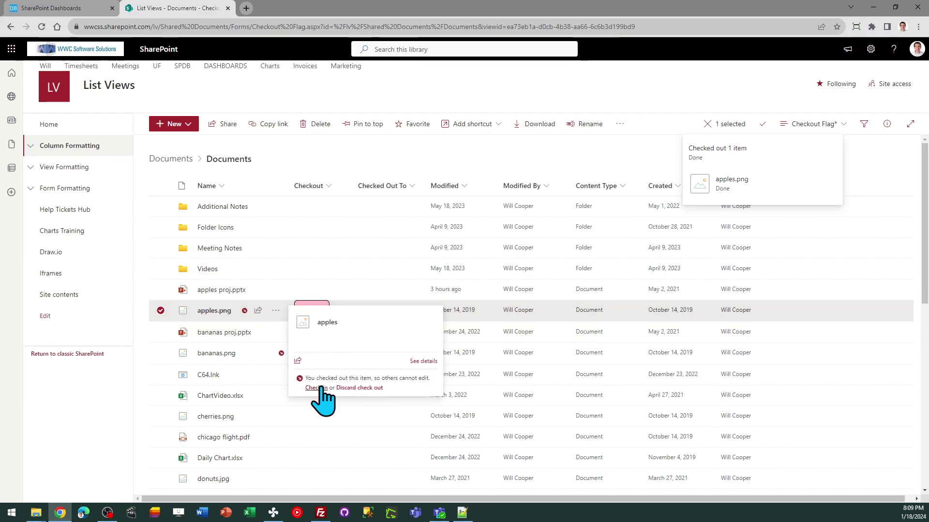
Check apples.png back in and clear its row selection.
click(319, 388)
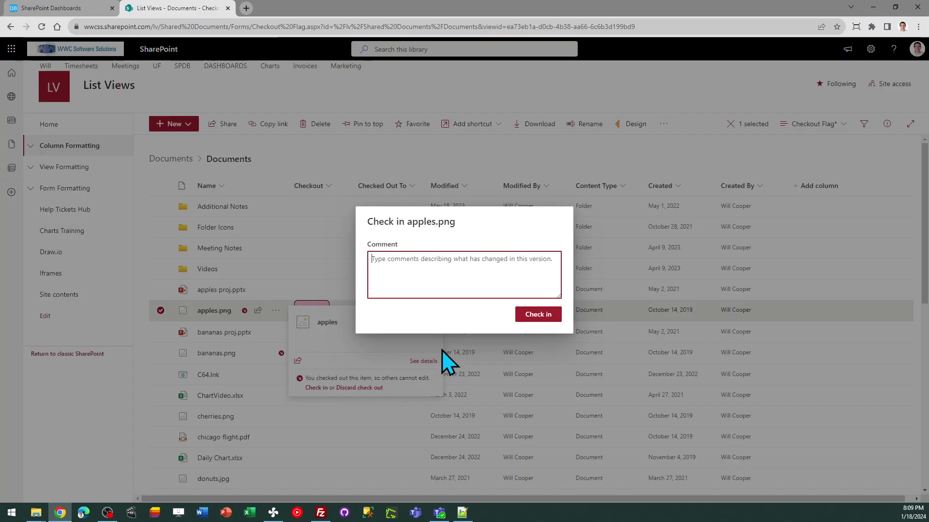
click(536, 316)
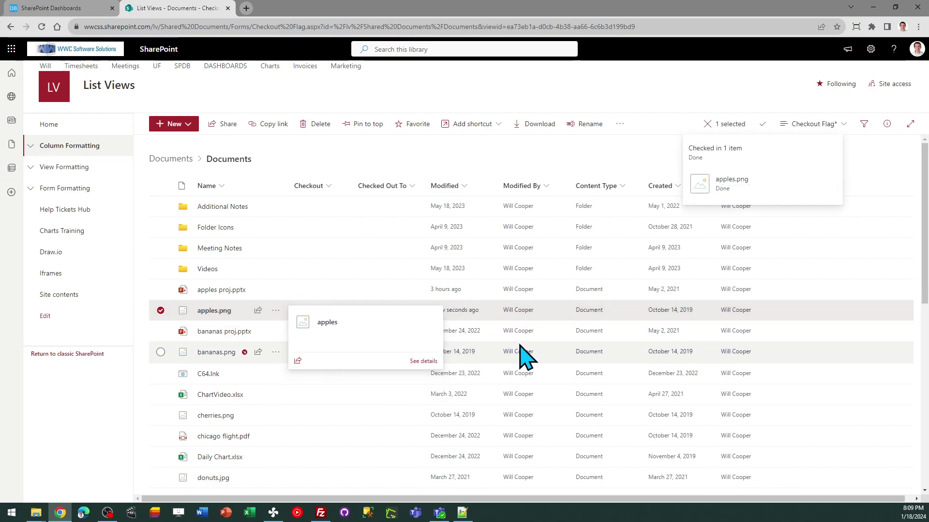
click(438, 160)
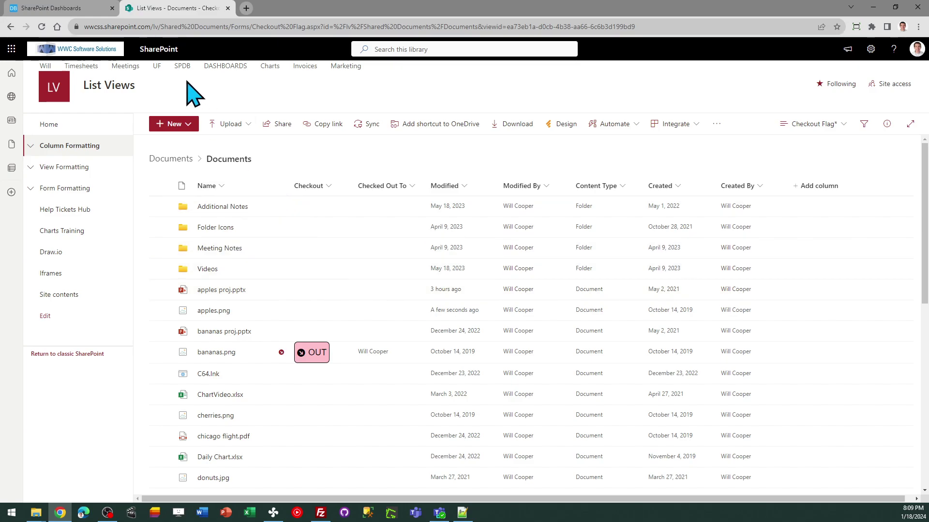
Return to the Dashboard Maker page and dismiss the 'Ready to paste' dialog.
click(75, 8)
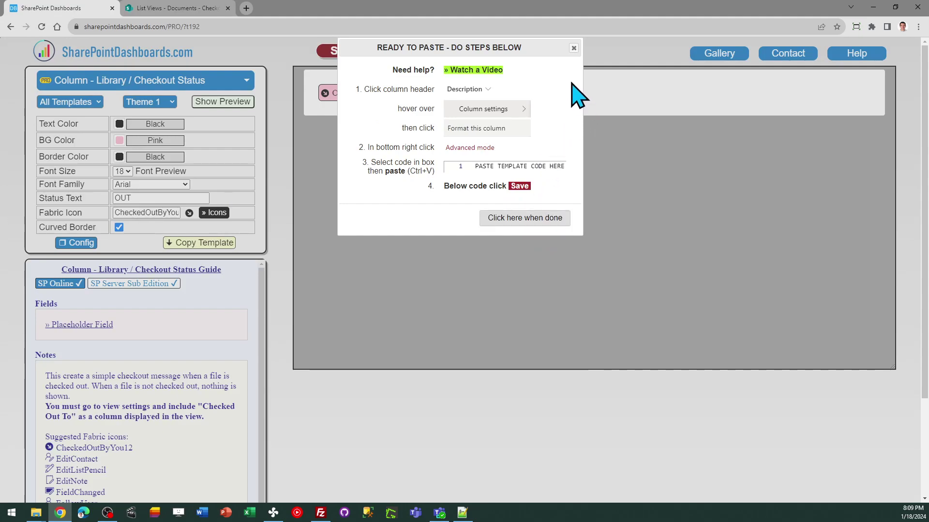
click(573, 48)
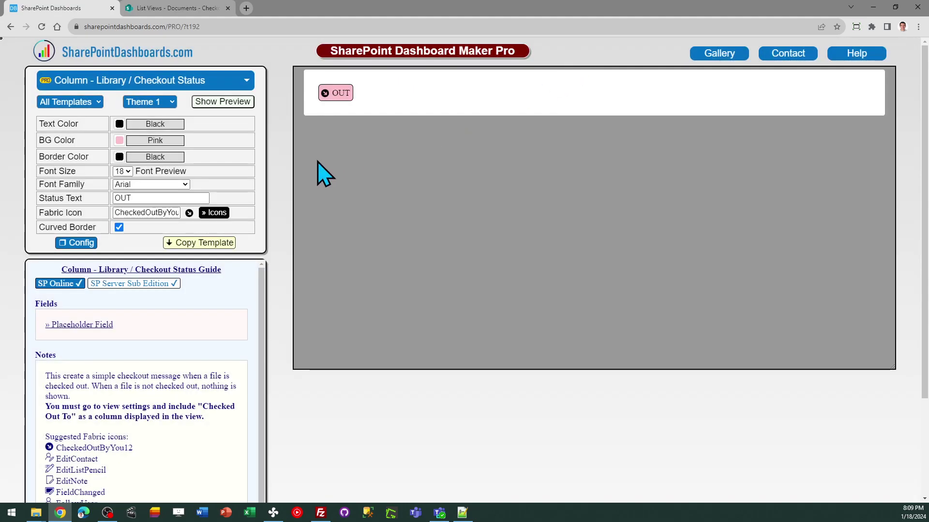